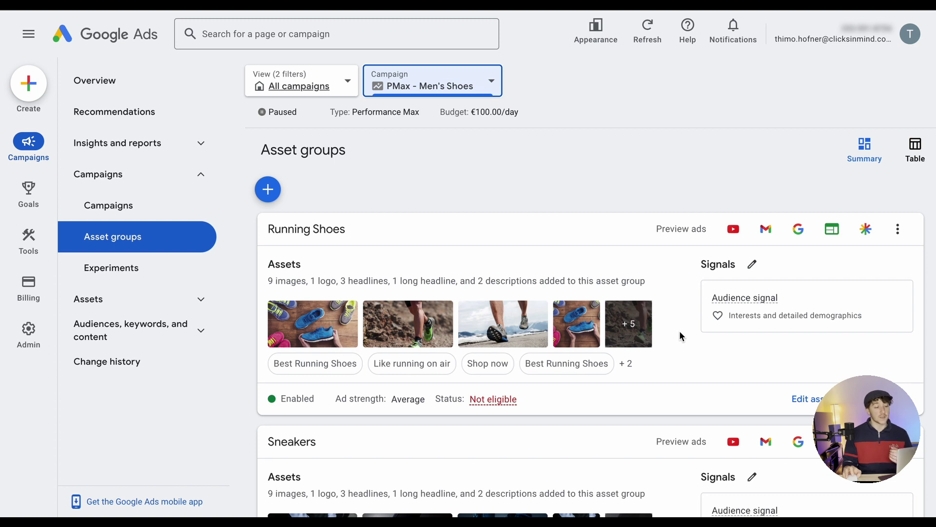
Switch the asset groups view from the men's shoes campaign to the PMax - Google Ads Management campaign.
scroll(670, 333, down, 6)
scroll(673, 331, down, 4)
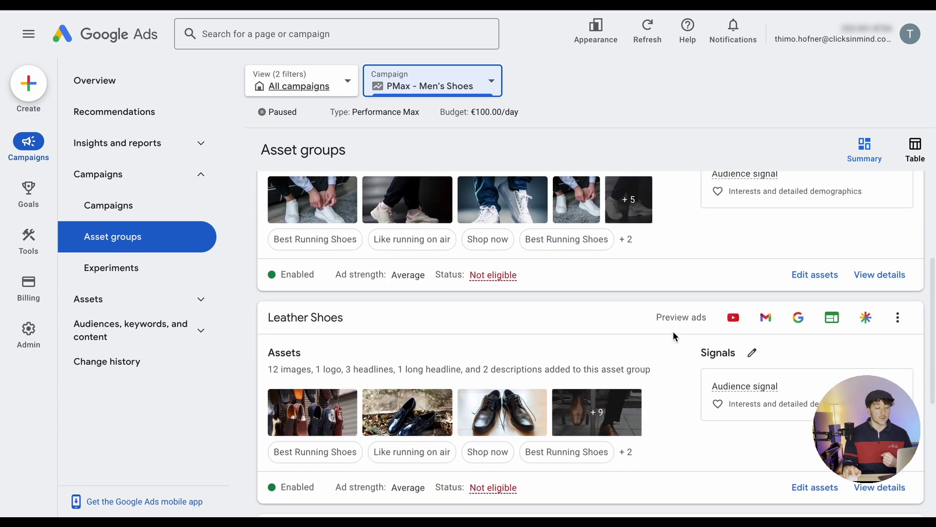
scroll(693, 325, up, 1)
scroll(688, 325, up, 7)
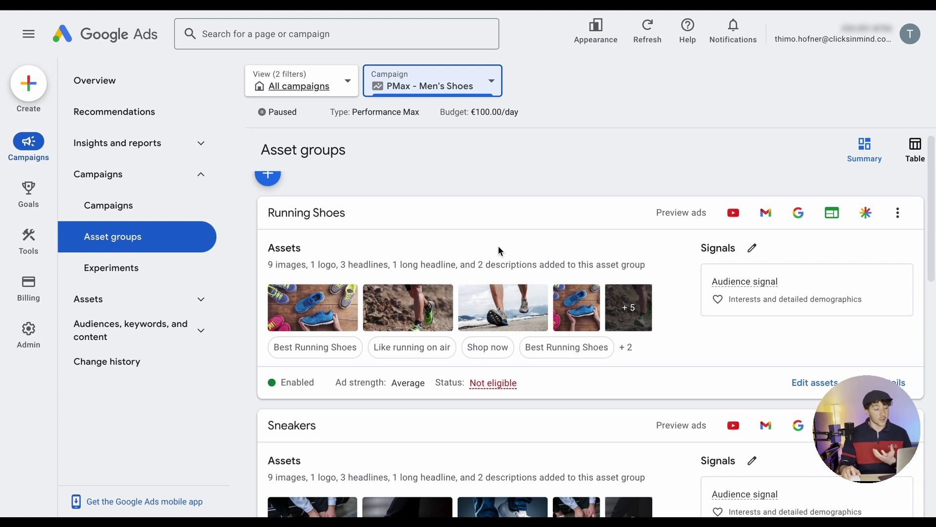
click(445, 95)
click(484, 205)
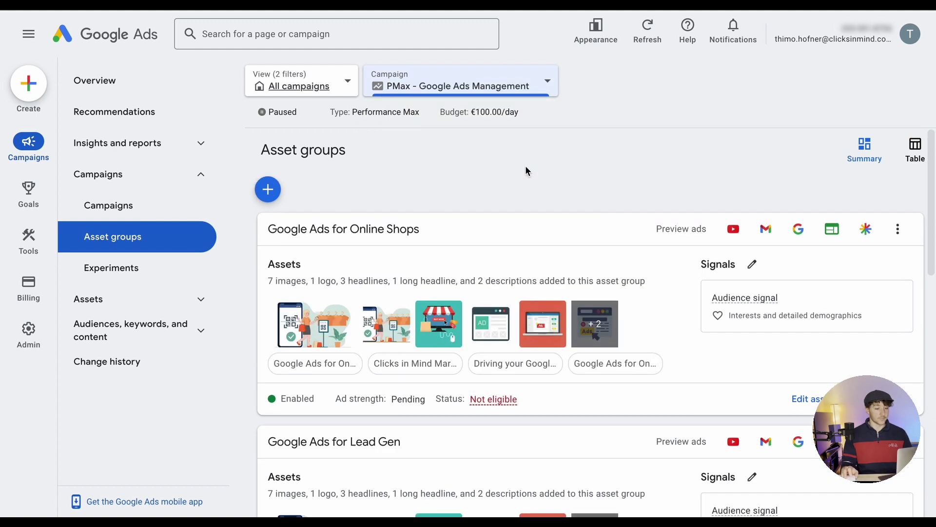
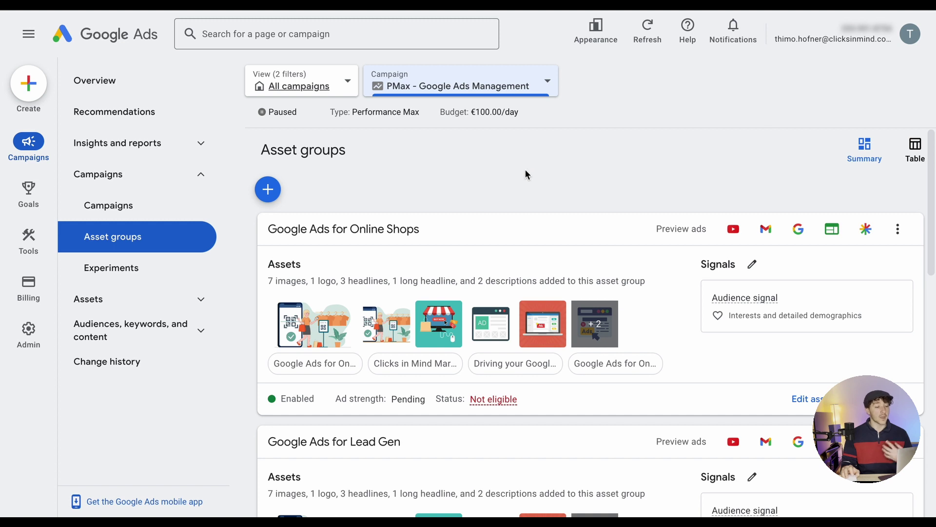
Examine the campaign's asset groups for Online Shops, Lead Gen, Display Ads and Search Campaigns, including their assets and audience signals.
scroll(539, 174, down, 1)
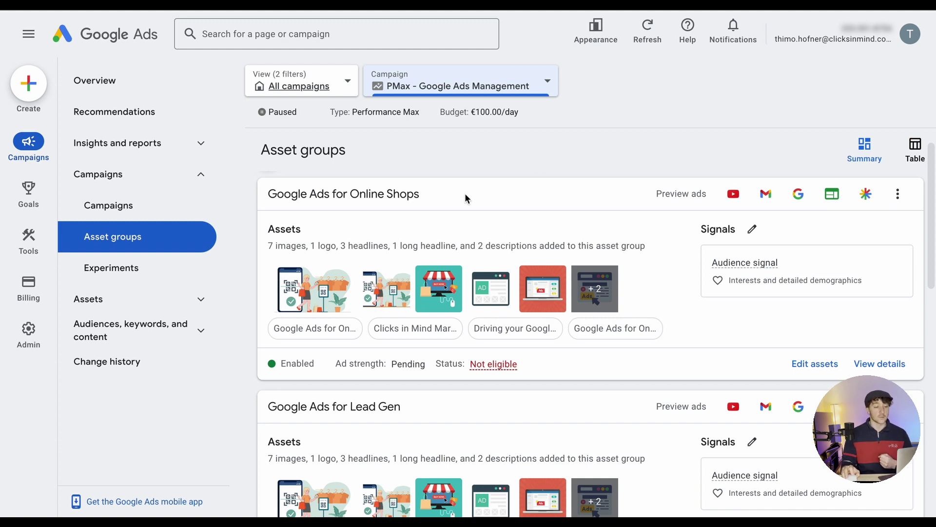
scroll(465, 194, down, 1)
scroll(507, 266, down, 1)
scroll(507, 266, down, 3)
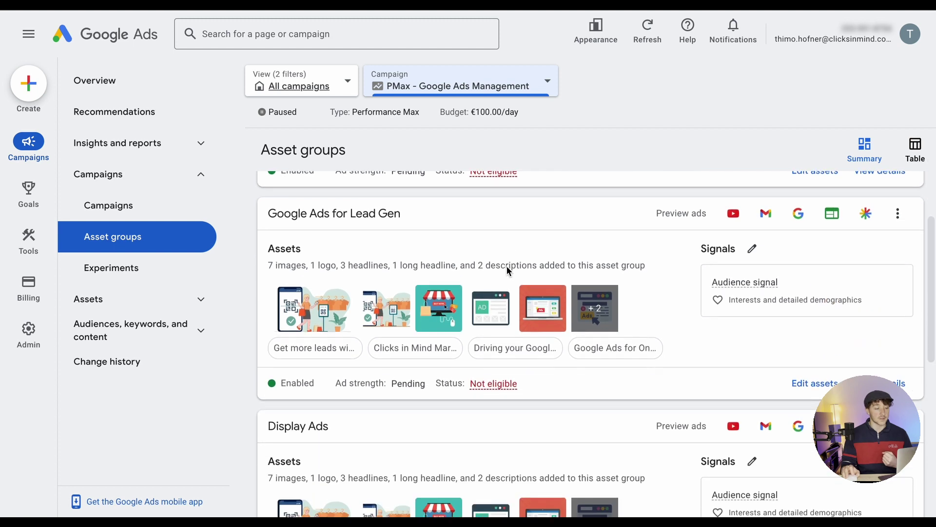
scroll(517, 266, down, 2)
scroll(516, 266, down, 1)
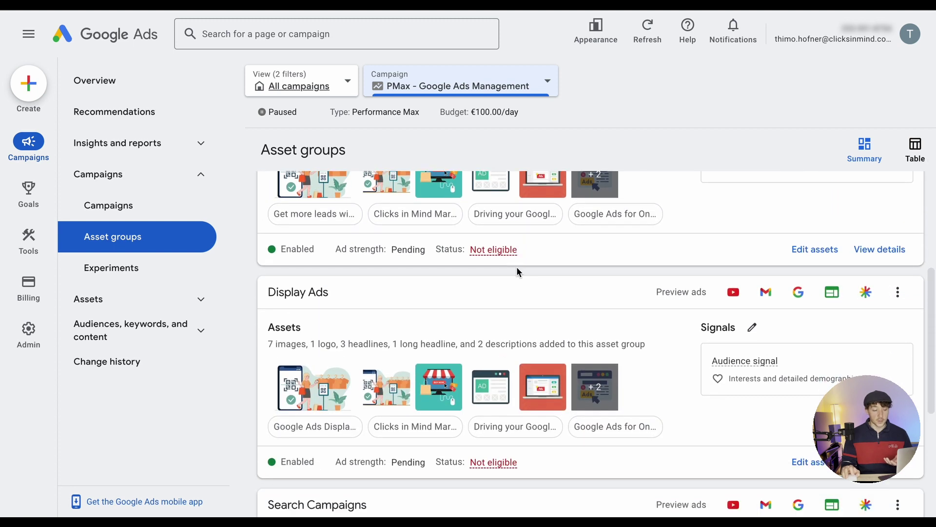
scroll(527, 275, down, 2)
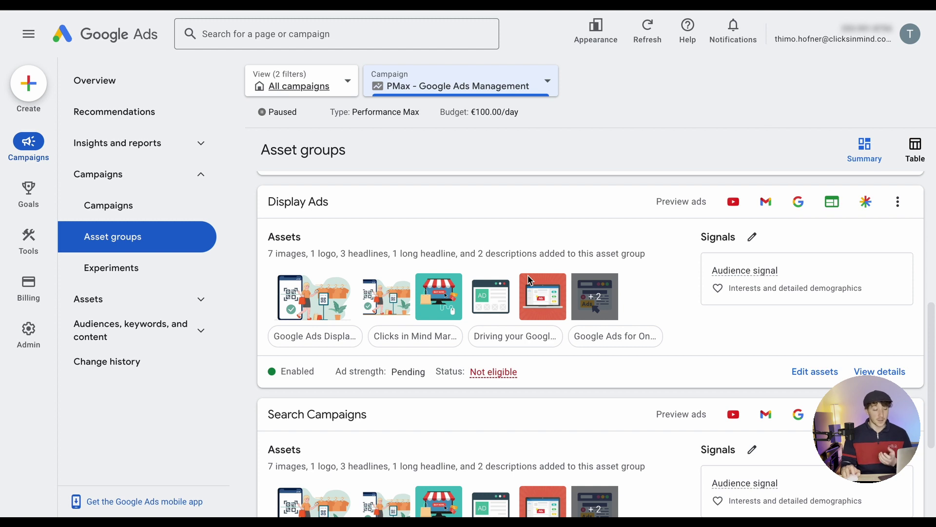
scroll(528, 275, down, 2)
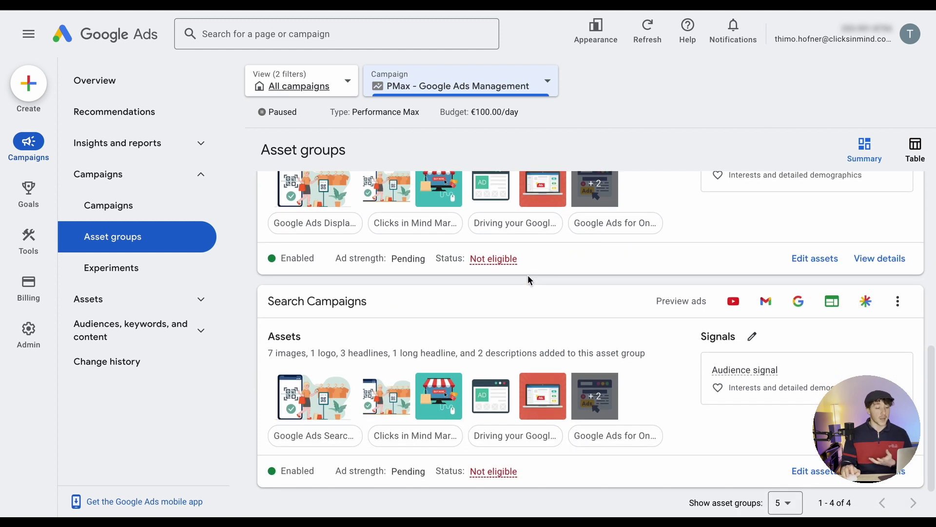
scroll(562, 289, up, 2)
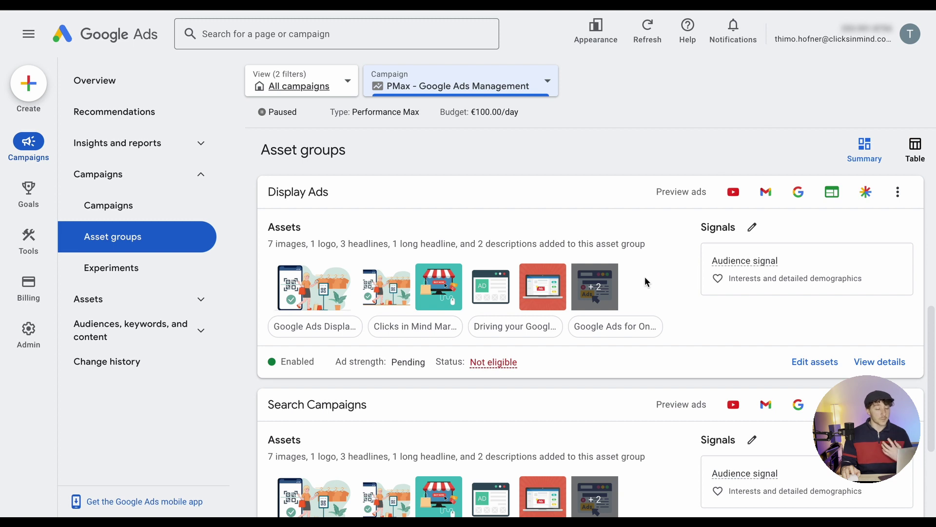
scroll(645, 279, up, 1)
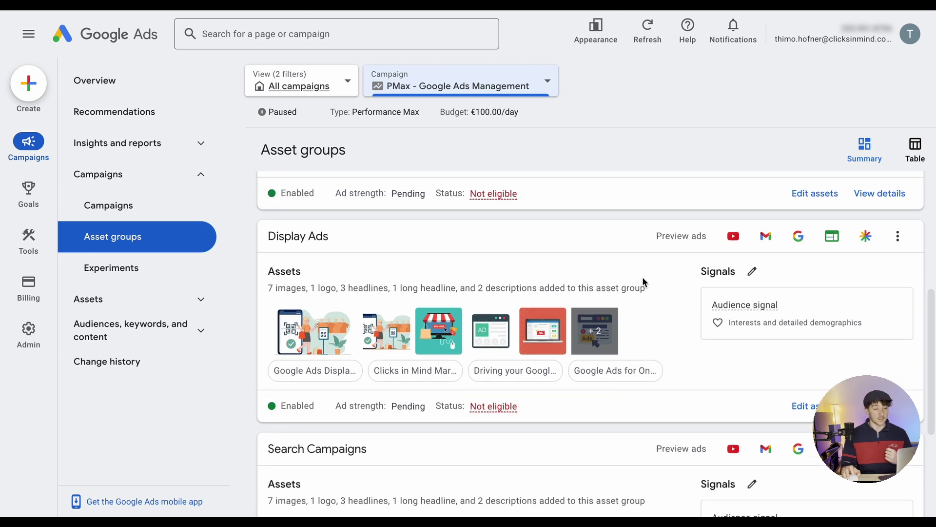
scroll(641, 277, up, 2)
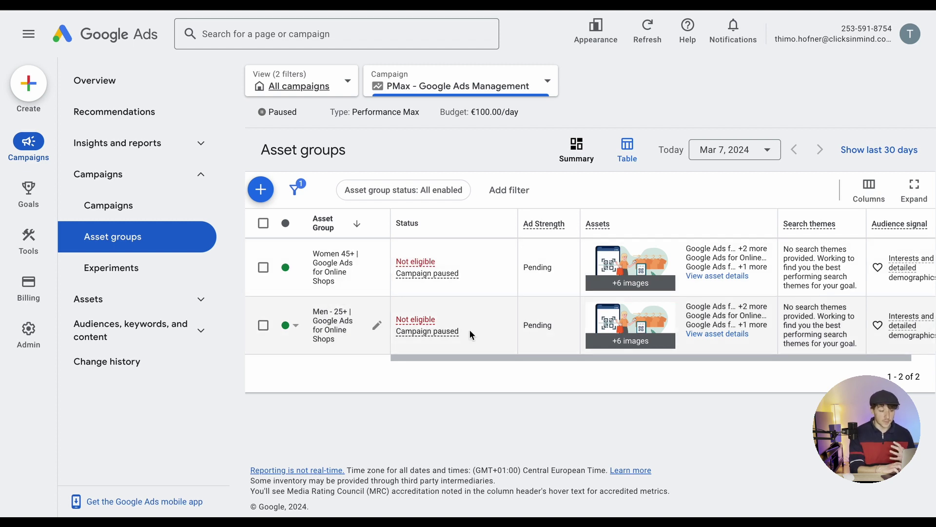
scroll(471, 334, right, 1)
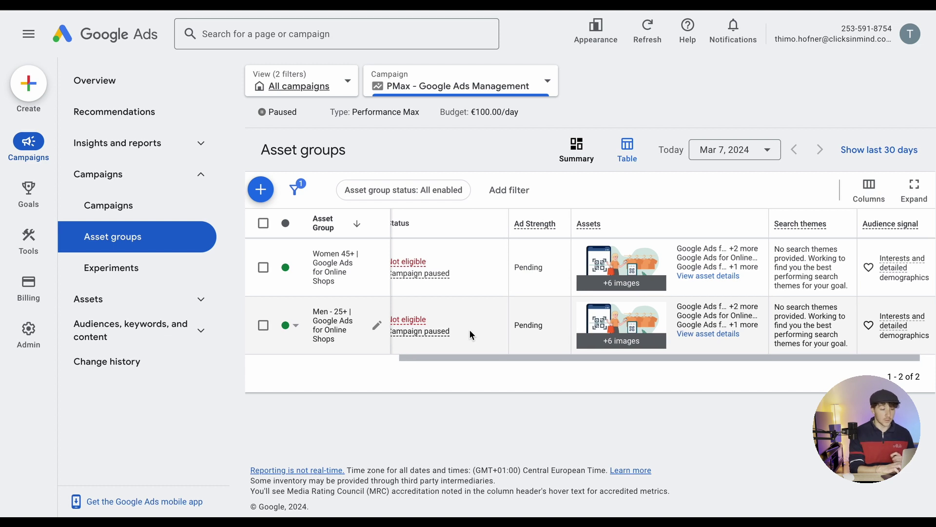
scroll(470, 335, left, 1)
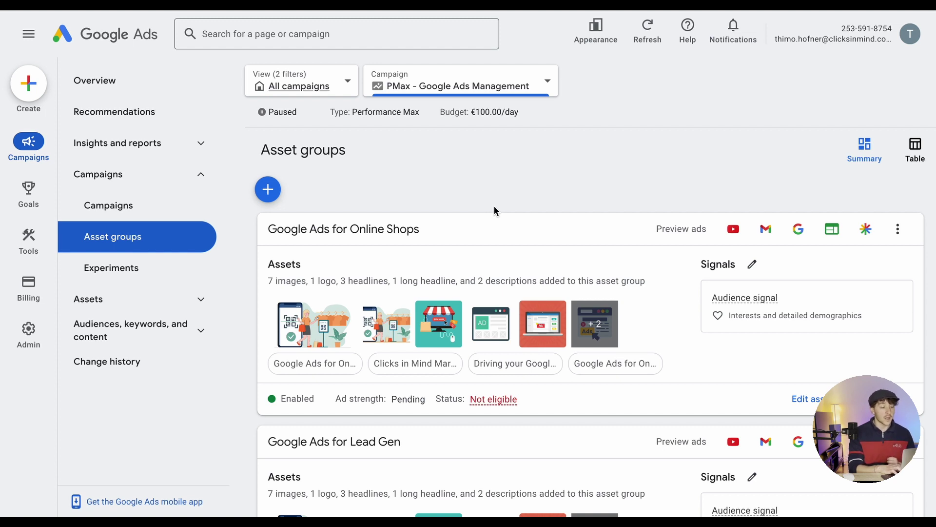
scroll(494, 211, down, 1)
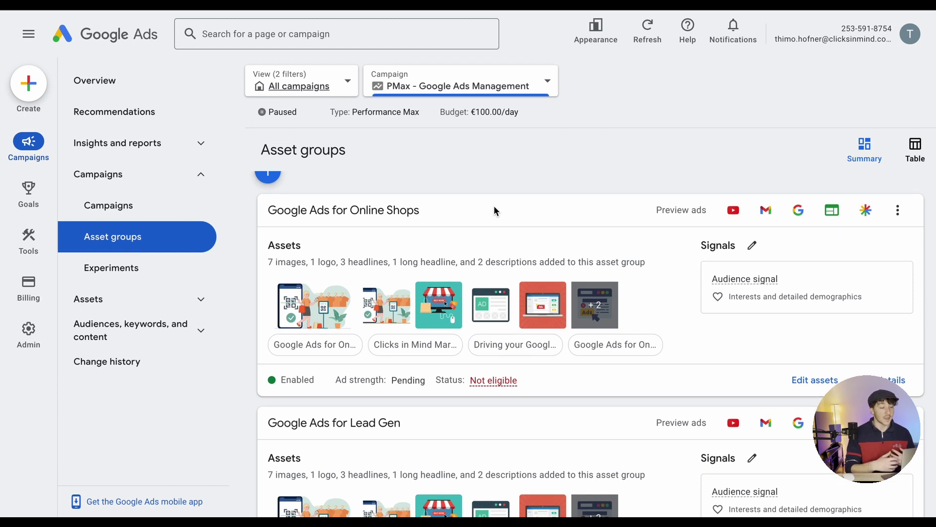
scroll(495, 210, up, 1)
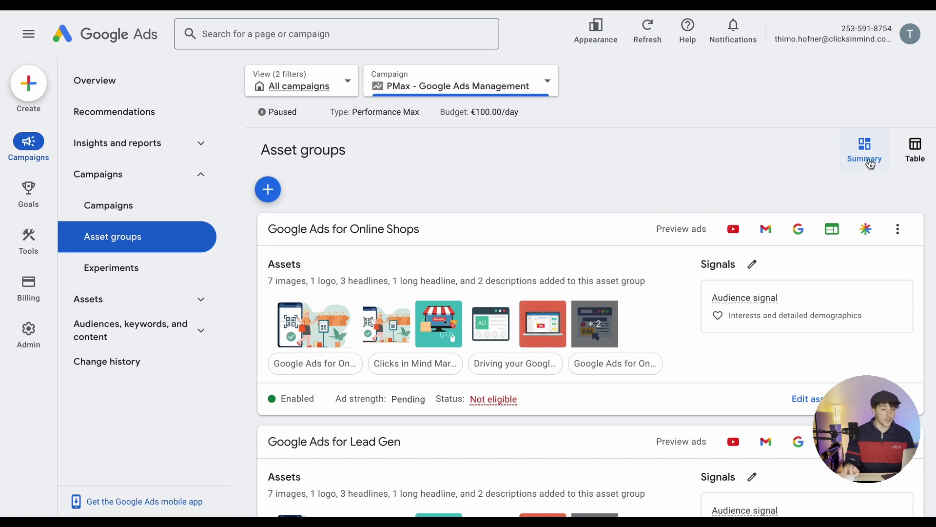
Show the asset groups as a table and select the performance columns Clicks, Cost, Impr., CTR and Avg. CPC.
click(920, 161)
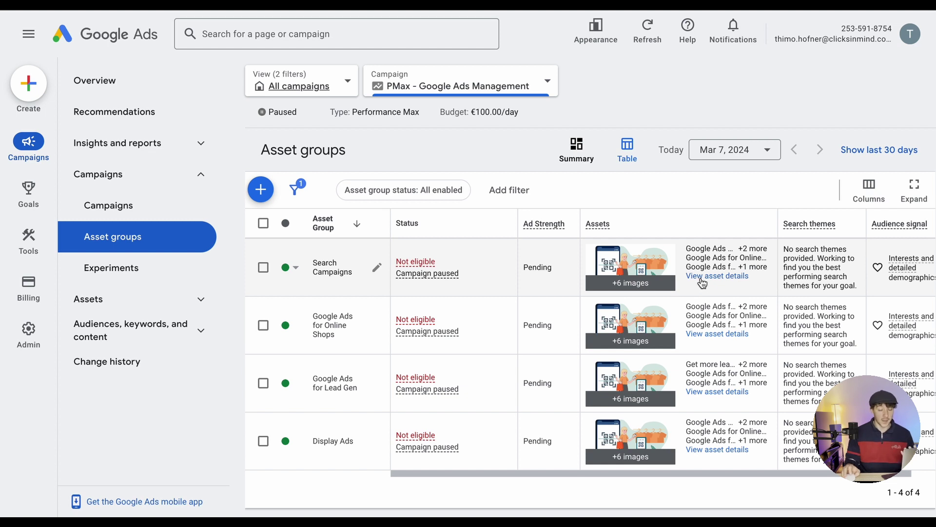
click(867, 193)
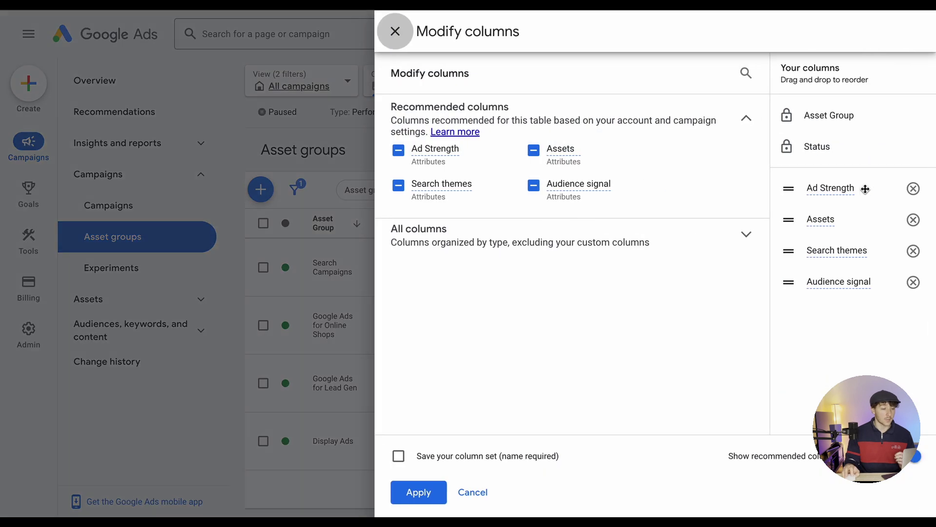
click(493, 246)
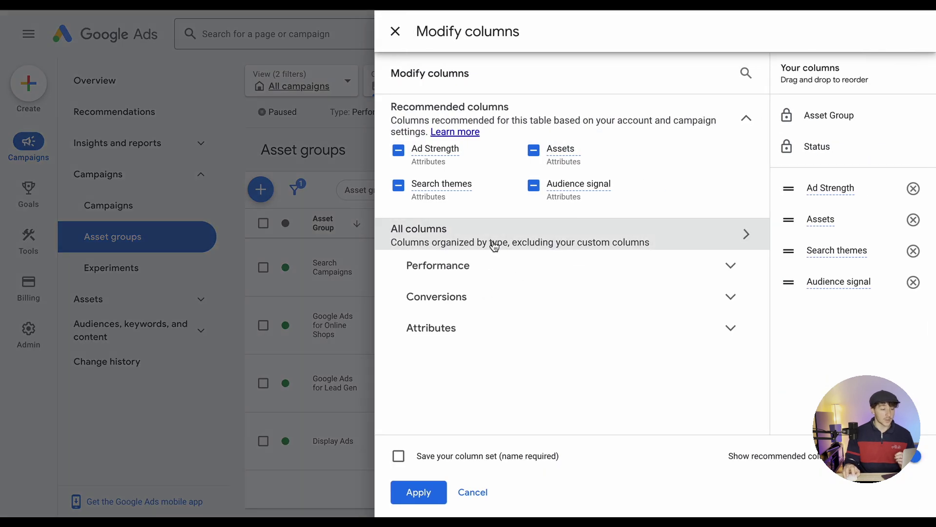
click(489, 267)
click(415, 294)
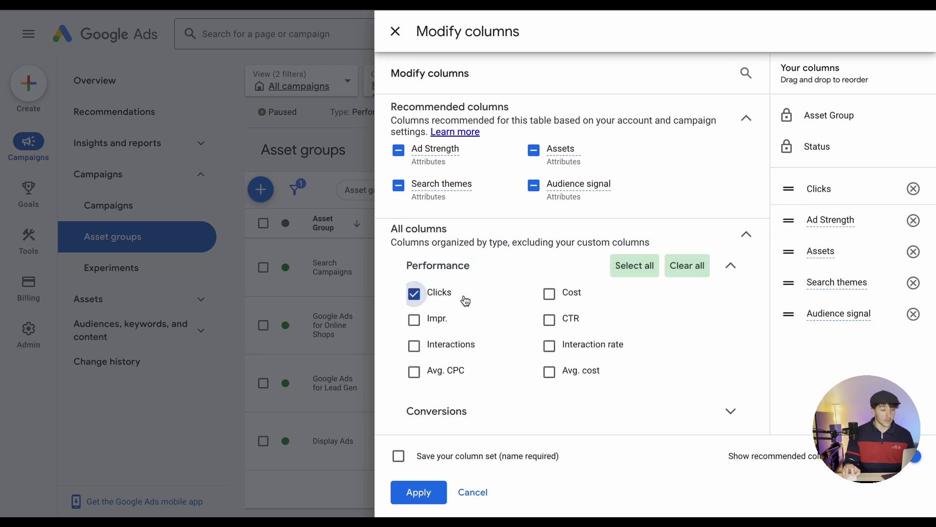
click(550, 295)
click(415, 320)
click(548, 320)
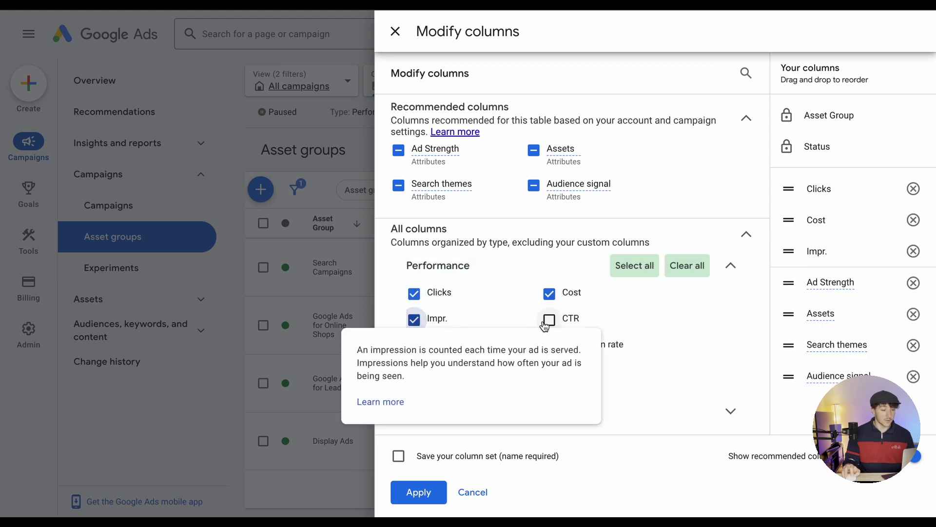
click(414, 371)
Add the conversion columns Conversions, Cost / conv. and Conv. rate, and apply the column selection to the table.
scroll(474, 379, down, 1)
click(480, 383)
scroll(468, 376, down, 3)
click(415, 299)
click(549, 299)
click(414, 325)
click(428, 494)
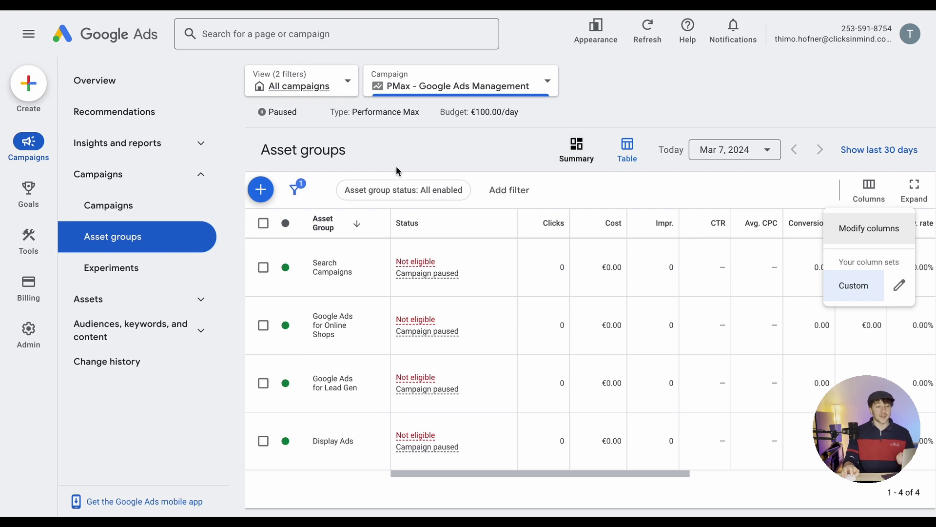
Return the campaign's asset groups to the summary view.
click(124, 235)
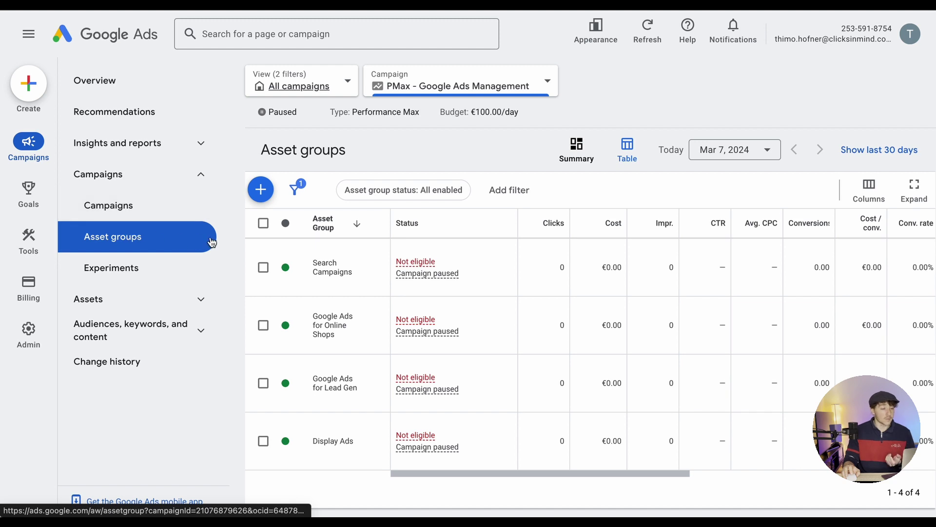
click(556, 157)
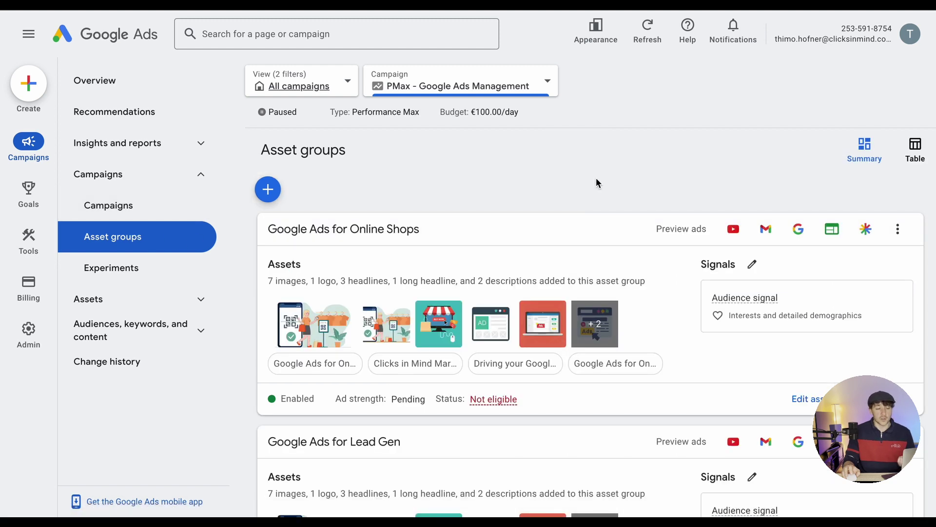